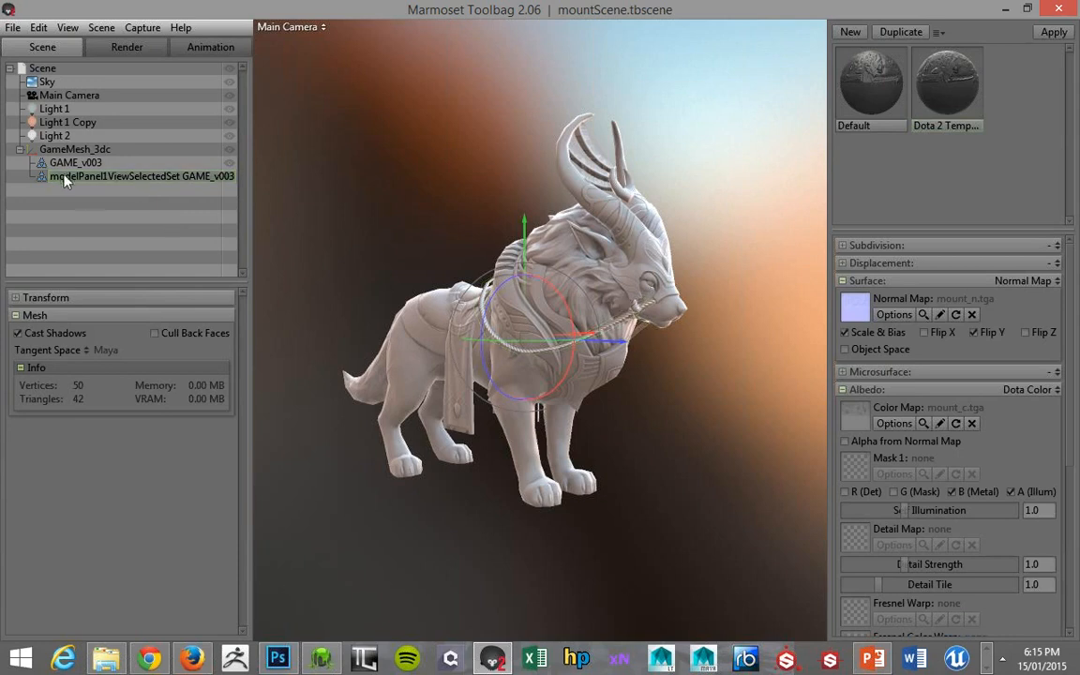
Inspect the GAME_v003 mesh in the scene, clear the selection and view the mount from a slightly different angle
click(66, 163)
click(156, 240)
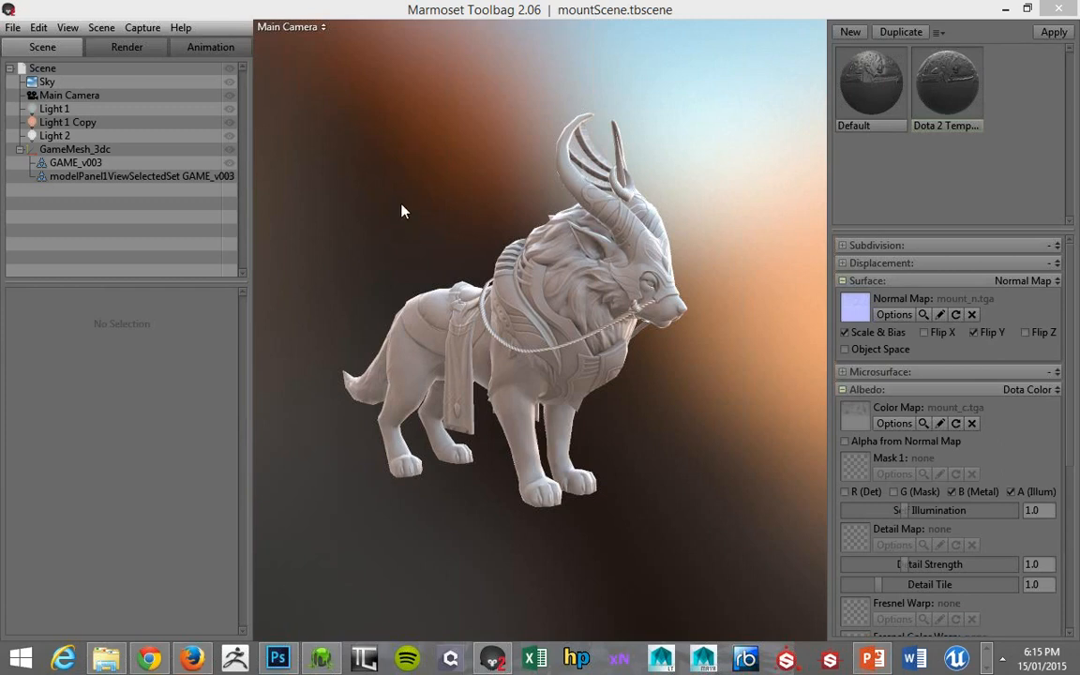
drag(360, 196, 413, 225)
Switch to Chrome and look through the course curriculum, focusing on Project 8, Rendering & Presentation
click(140, 661)
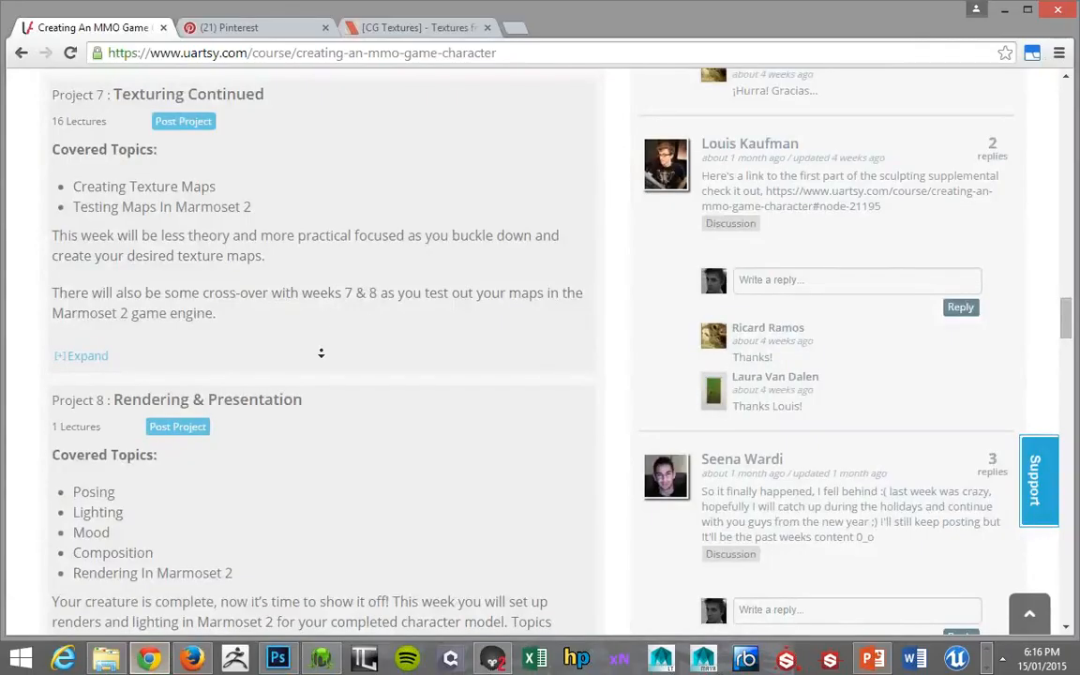
scroll(323, 376, down, 3)
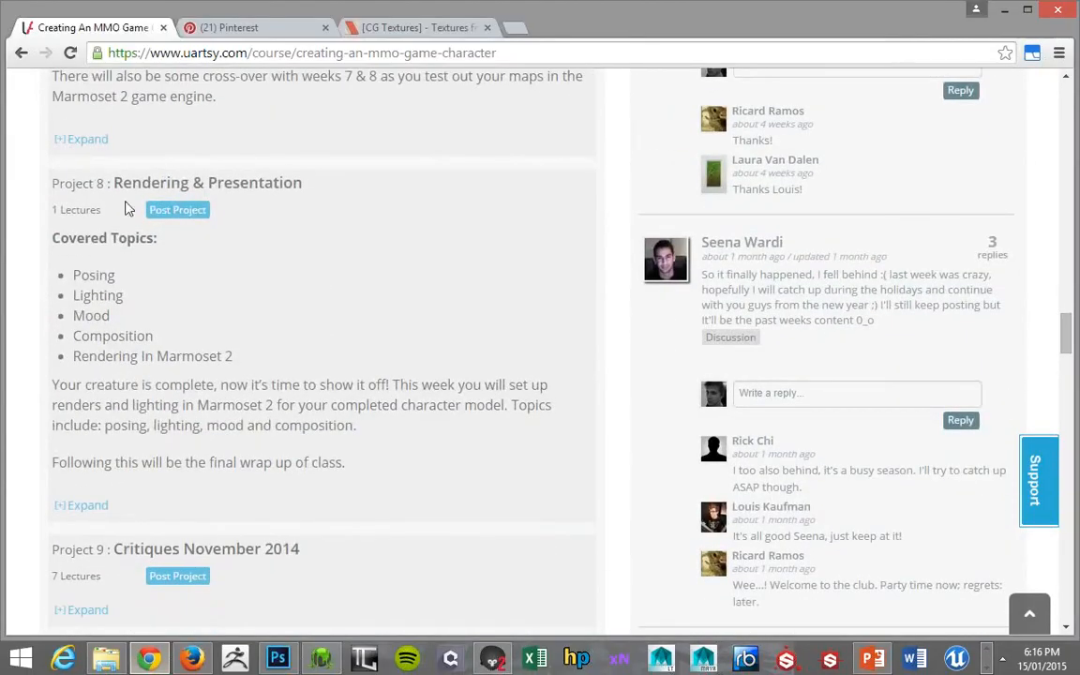
drag(112, 184, 310, 186)
click(214, 309)
scroll(254, 309, down, 1)
scroll(264, 309, up, 20)
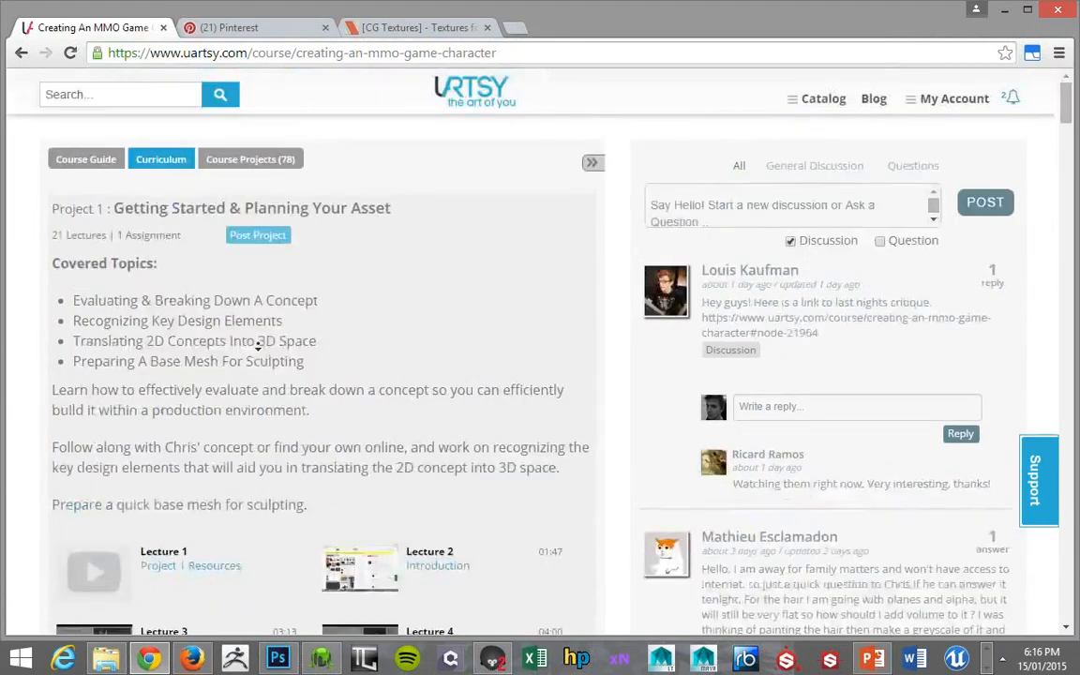
scroll(236, 280, down, 4)
Return to Marmoset Toolbag briefly, then switch to 3D-Coat and examine the painted mount from several angles
key(alt+Tab)
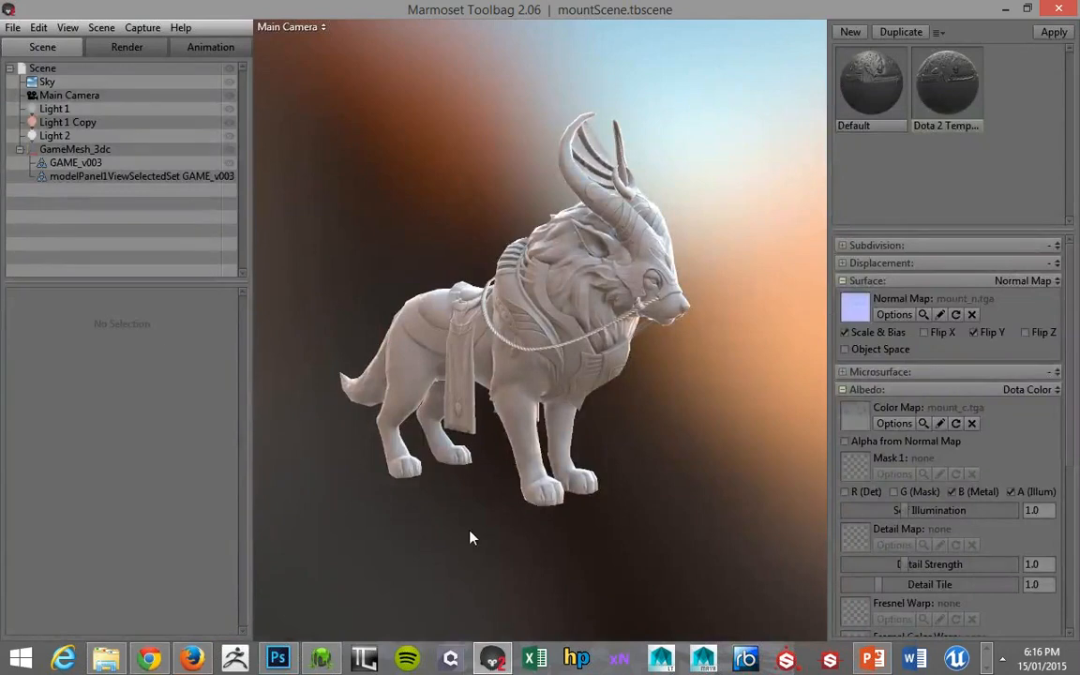
click(323, 661)
drag(261, 484, 243, 468)
mouse_move(659, 381)
mouse_down()
mouse_move(646, 381)
mouse_move(672, 374)
mouse_up()
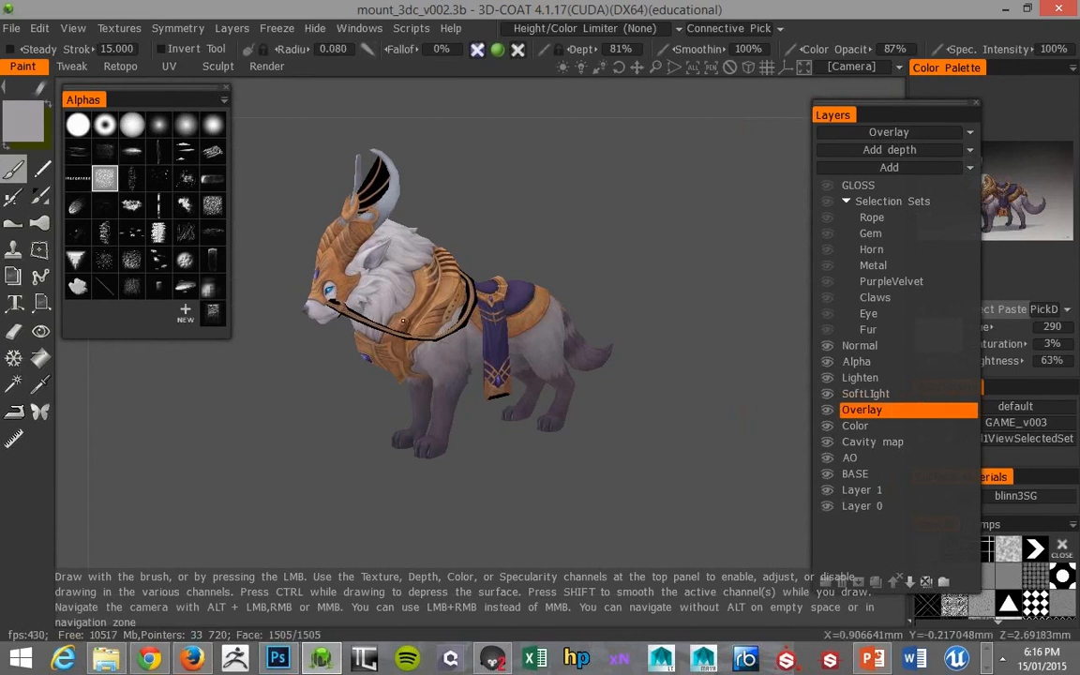
drag(290, 470, 258, 460)
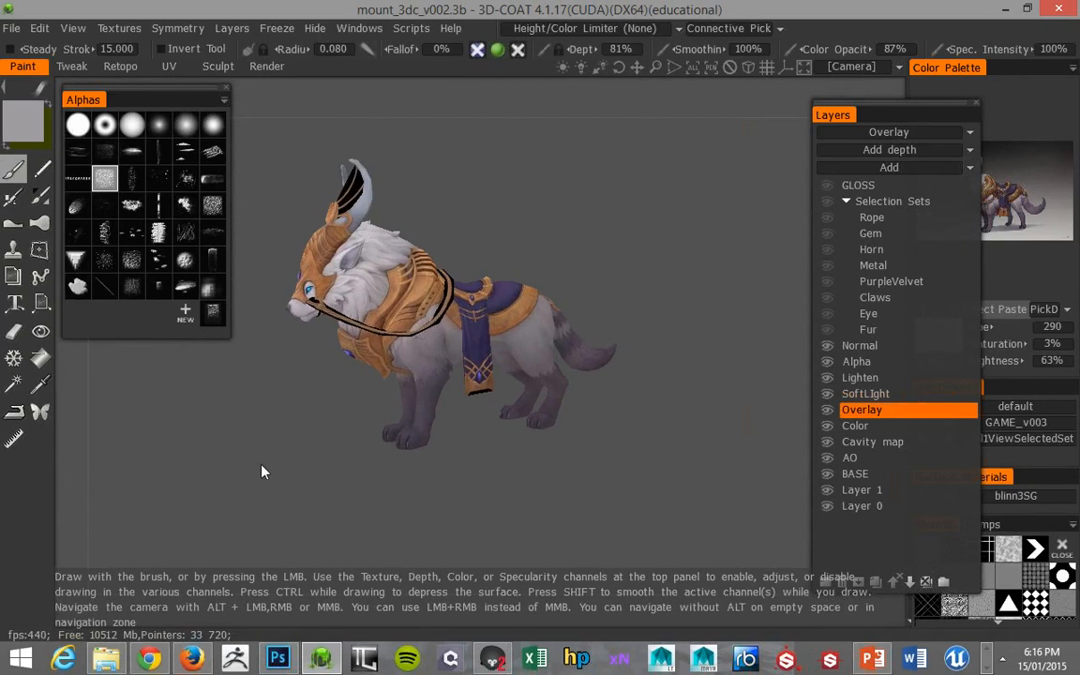
drag(236, 447, 281, 438)
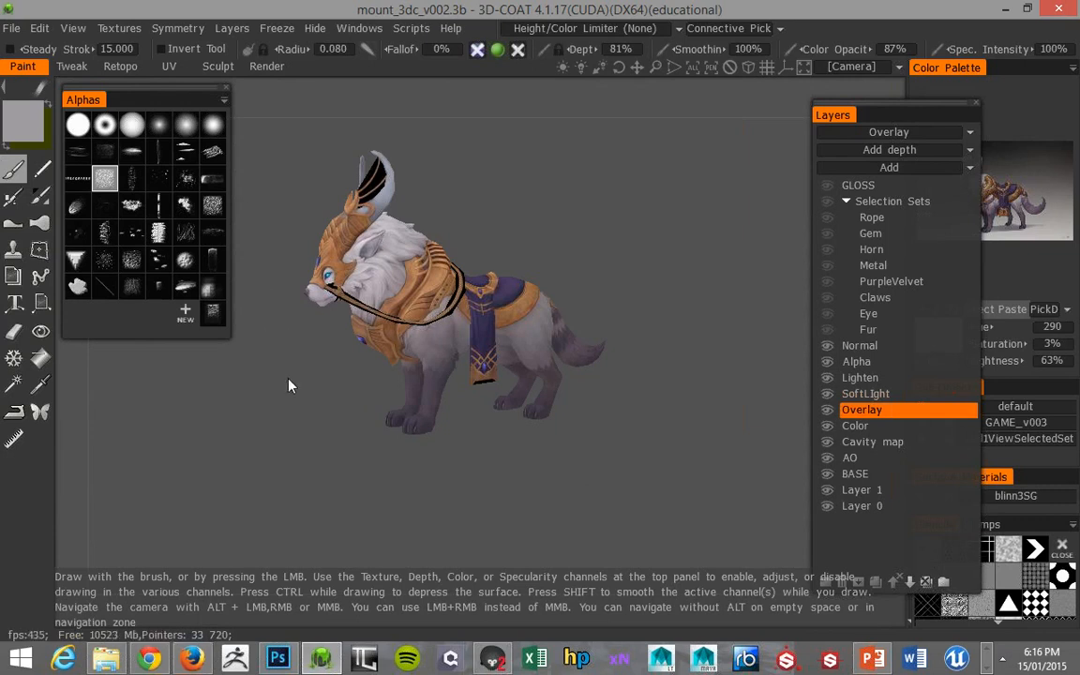
Switch to Chrome and read the covered topics of Project 8, from Posing to Rendering In Marmoset 2
click(150, 658)
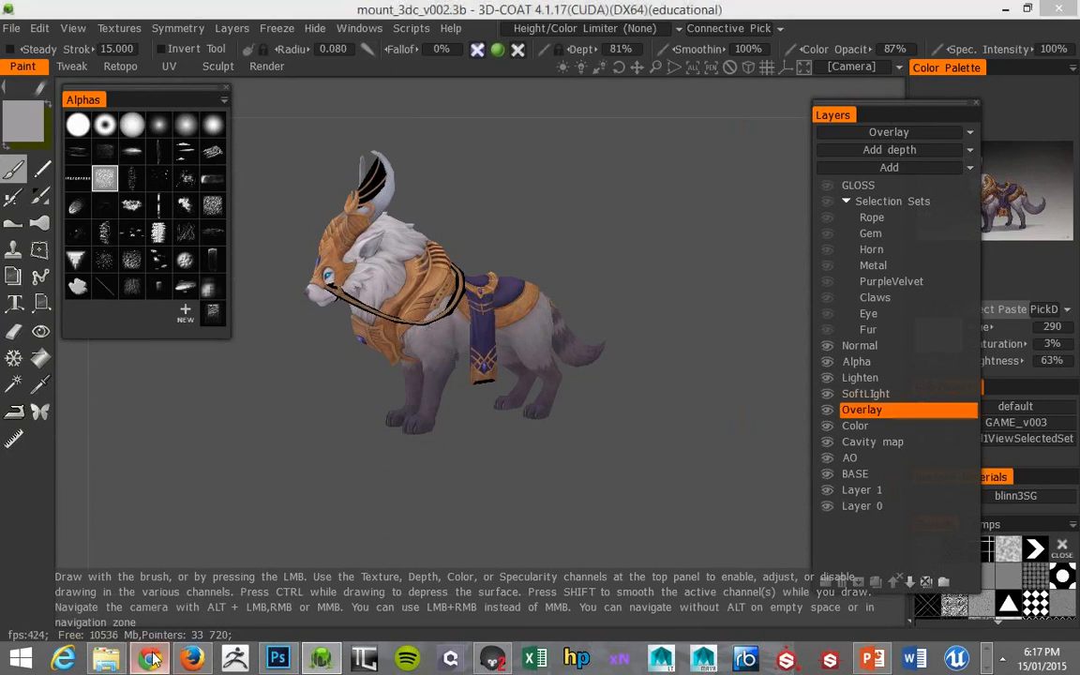
middle_click(301, 106)
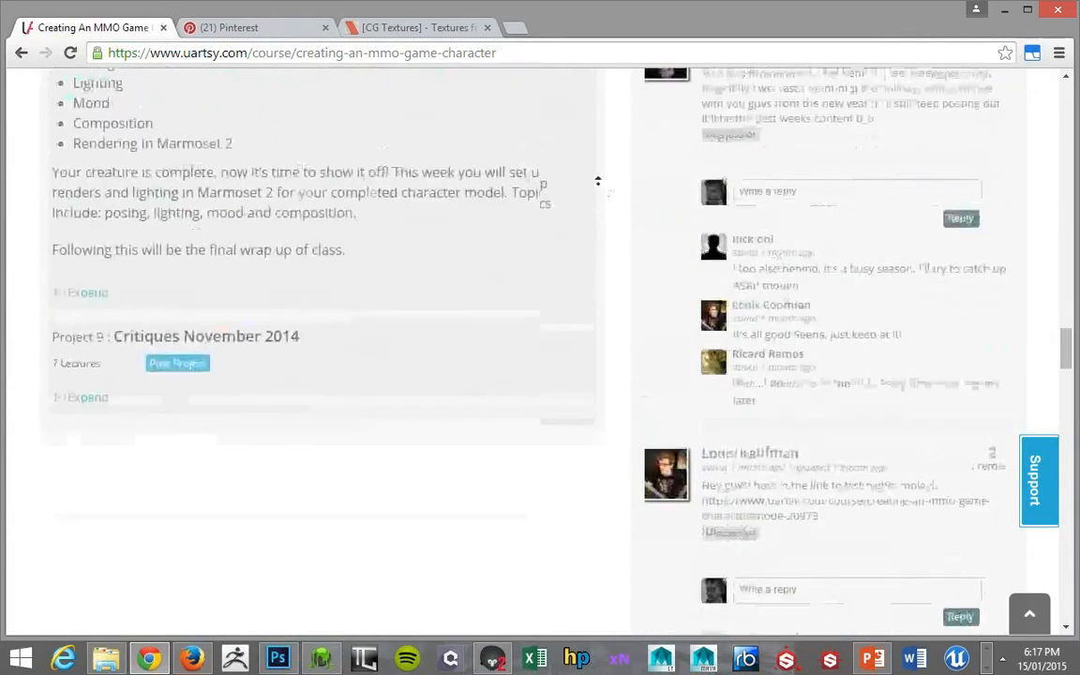
drag(89, 244, 147, 361)
click(147, 361)
drag(300, 354, 95, 236)
click(103, 195)
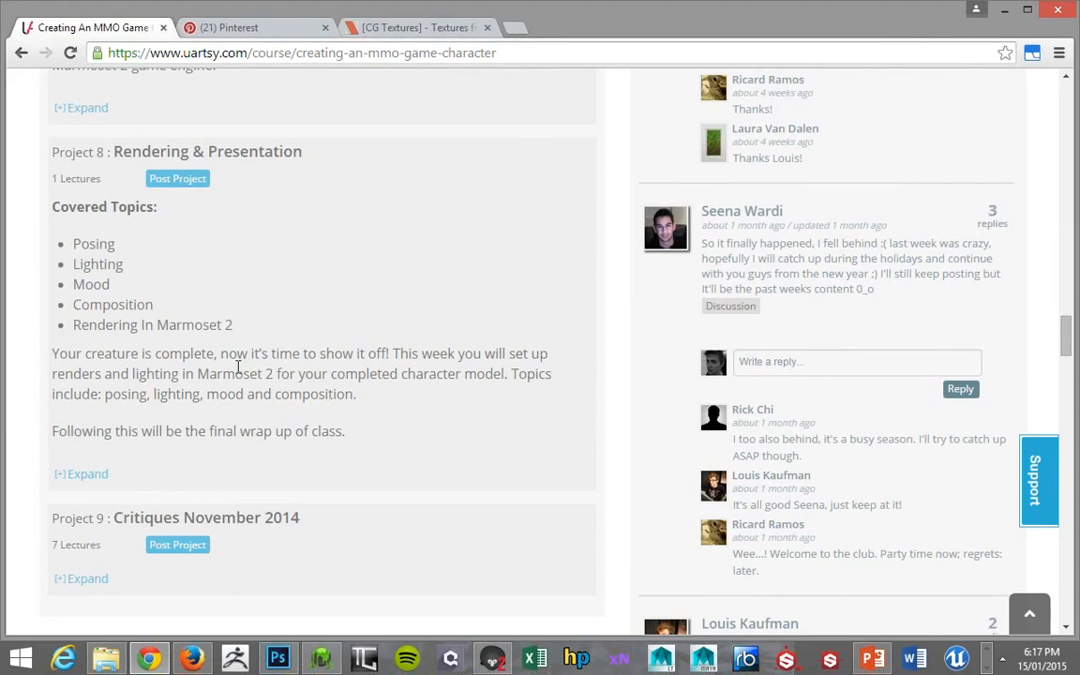
drag(236, 326, 87, 241)
drag(99, 207, 212, 234)
click(234, 289)
middle_drag(625, 232, 606, 181)
middle_click(583, 230)
mouse_move(583, 231)
middle_down()
mouse_move(590, 296)
mouse_move(478, 225)
middle_up()
middle_drag(354, 287, 361, 354)
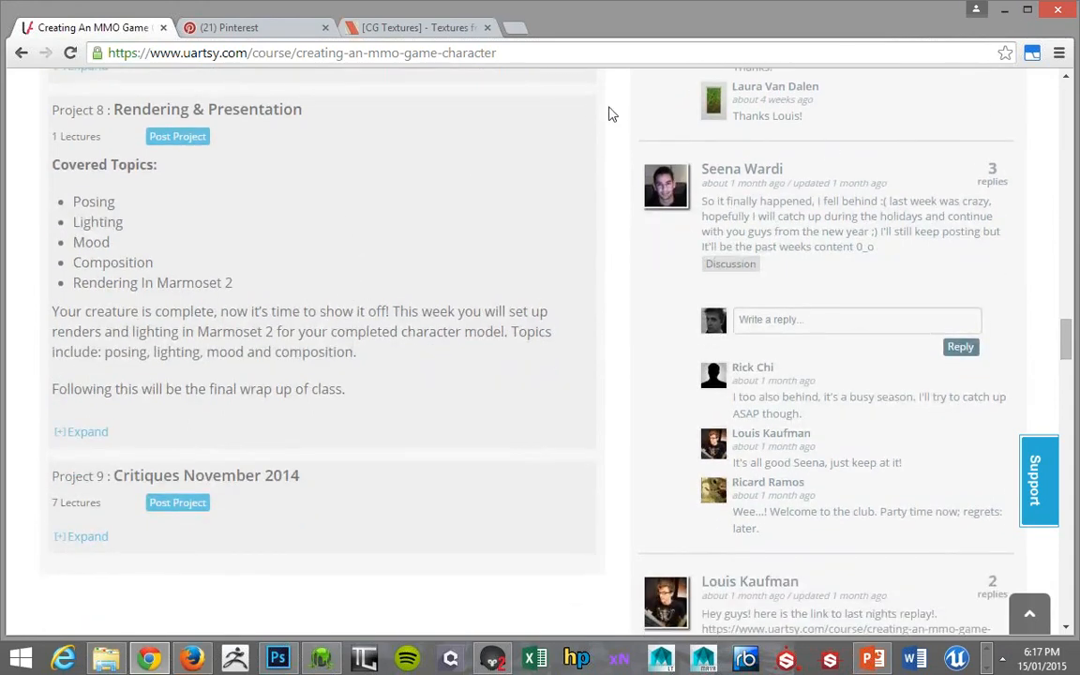
Switch back to 3D-Coat, move the Layers panel clear of the reference image and extend it down to Layer 0
click(1006, 11)
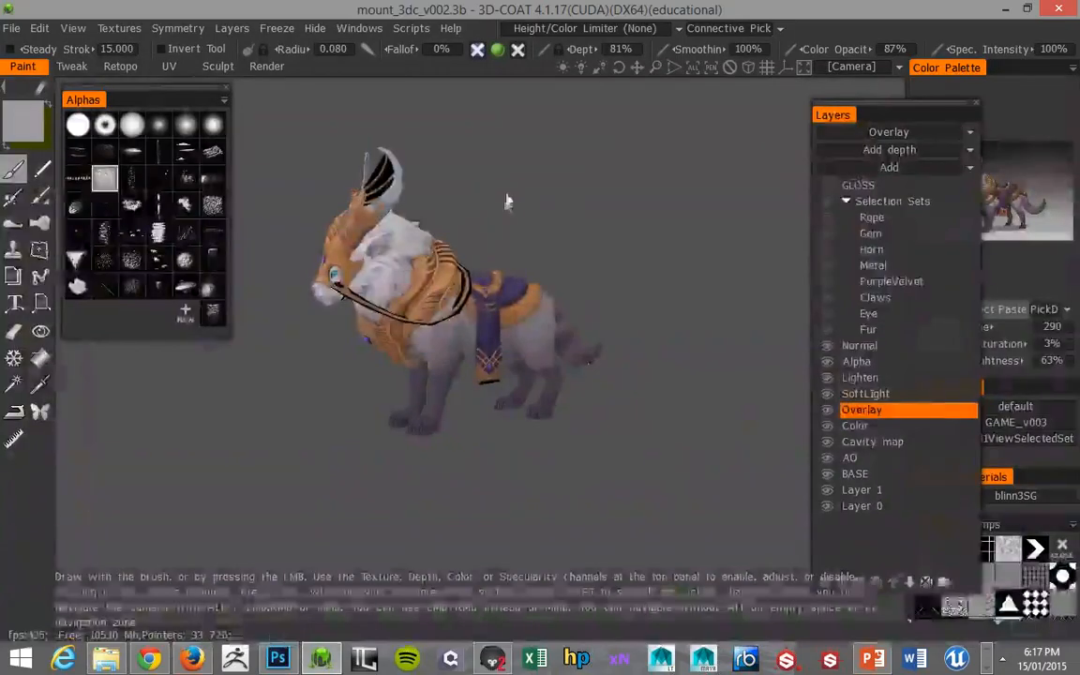
drag(833, 114, 736, 112)
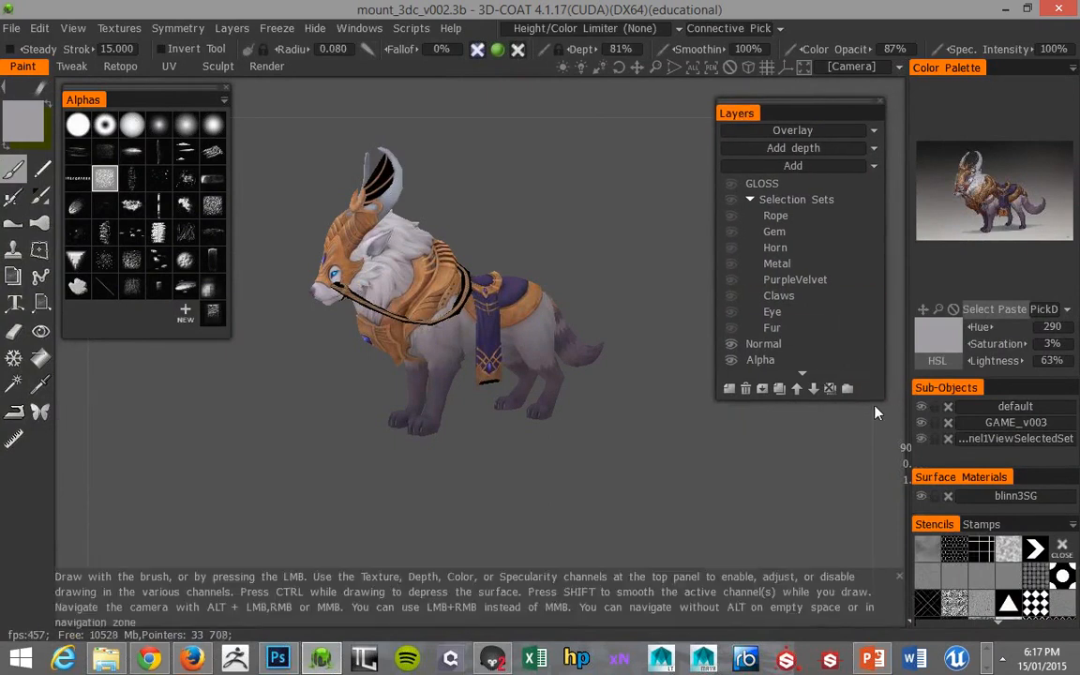
drag(873, 402, 874, 582)
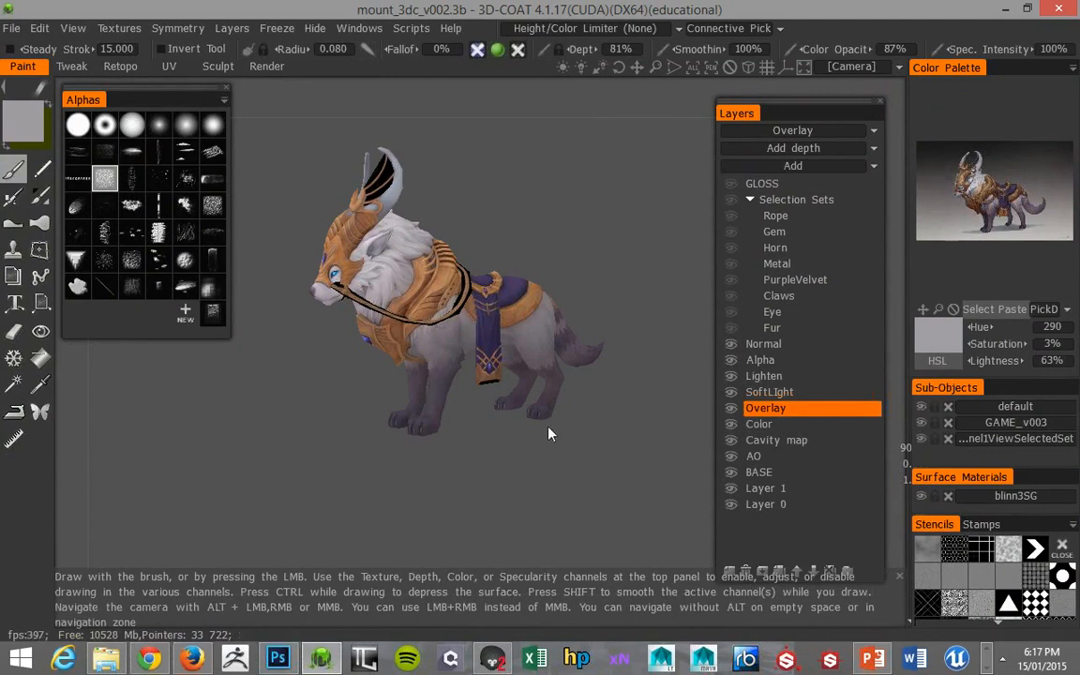
Switch to Marmoset Toolbag, look up the Dota 2 Template among the preset materials and show the existing Dota 2 material
click(491, 661)
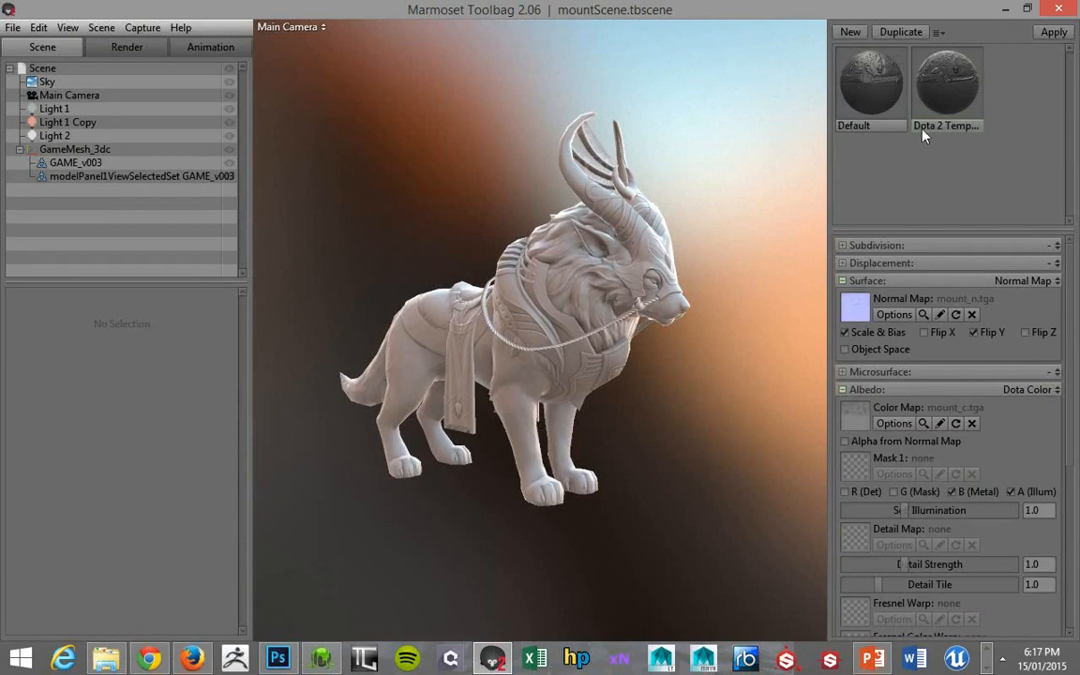
click(873, 118)
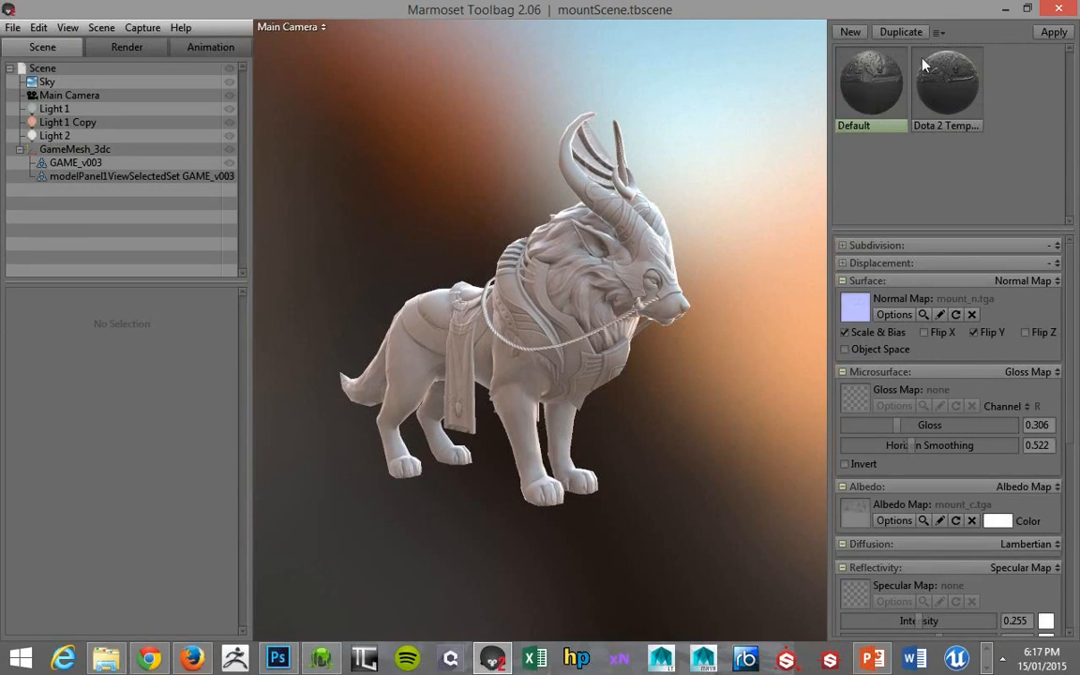
click(939, 33)
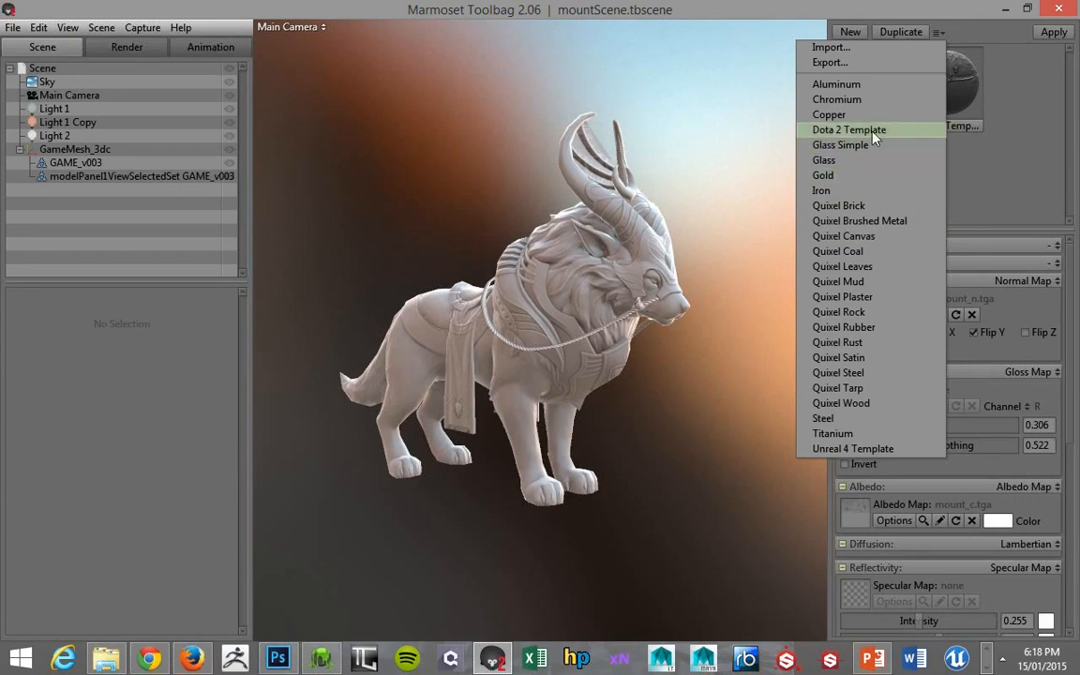
click(918, 105)
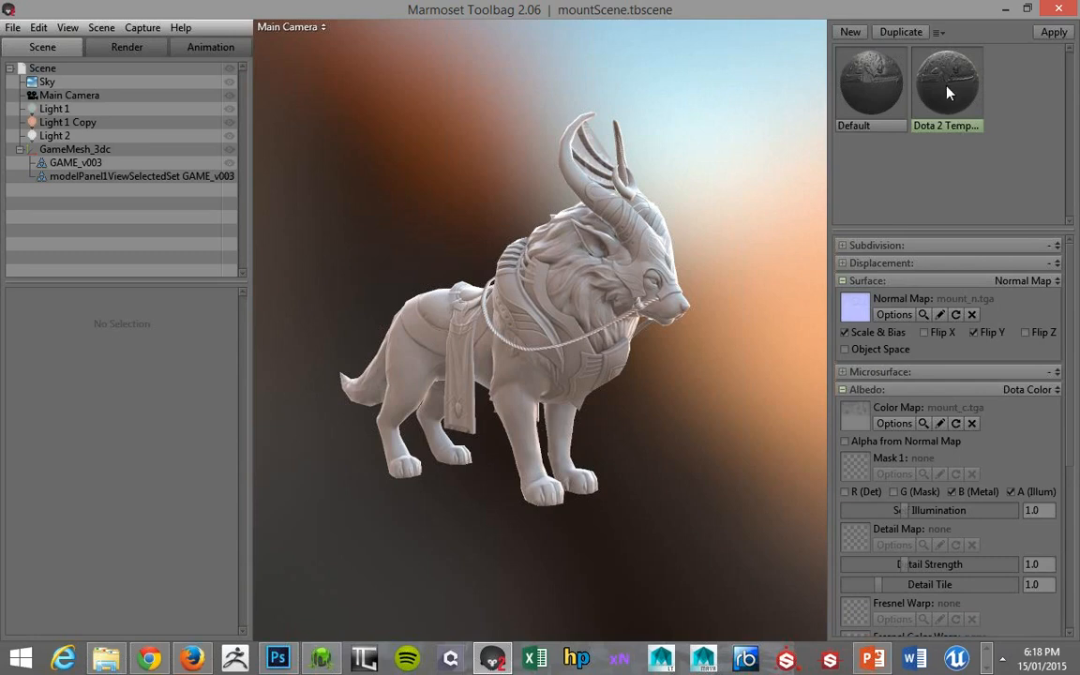
Compare the settings of the Default material with those of the Dota 2 Template material
click(868, 81)
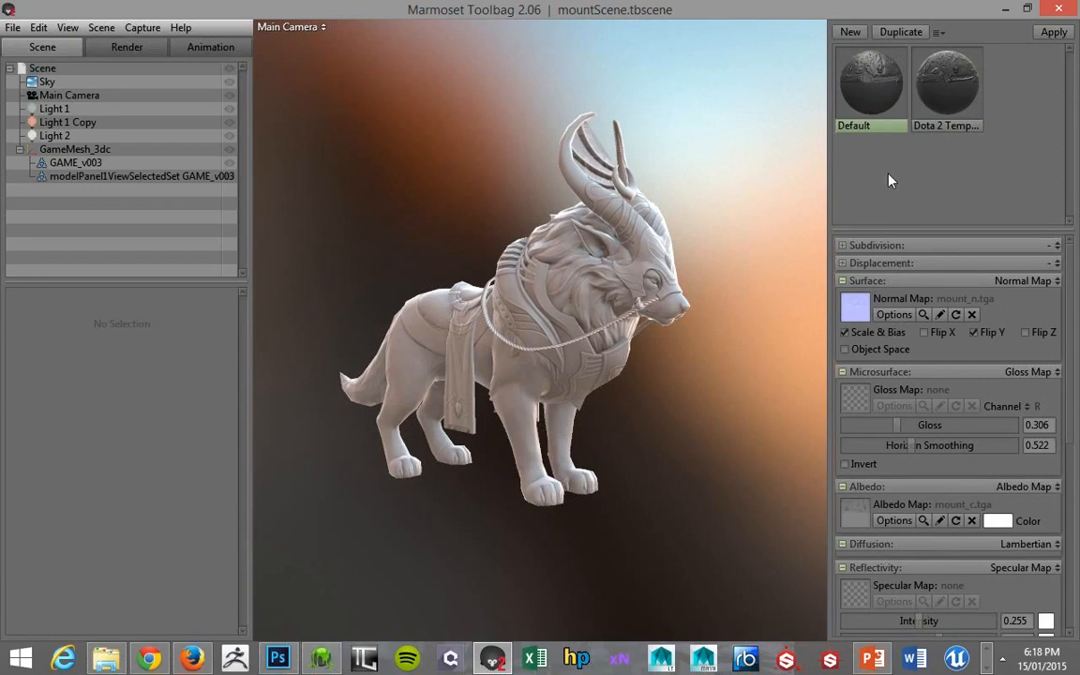
click(936, 90)
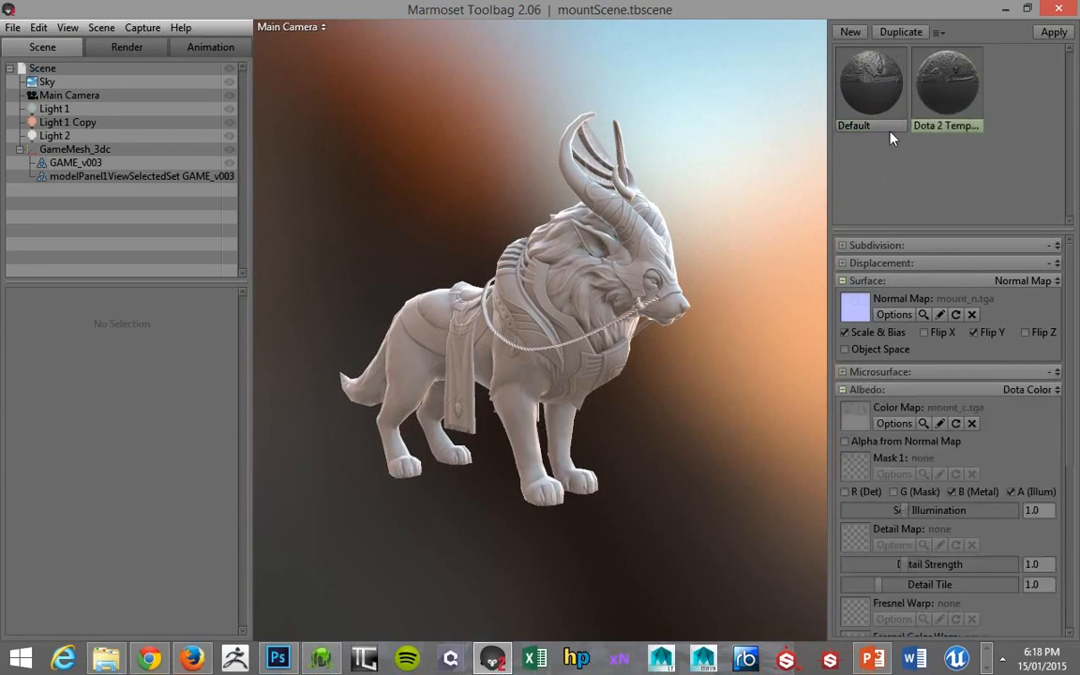
click(882, 108)
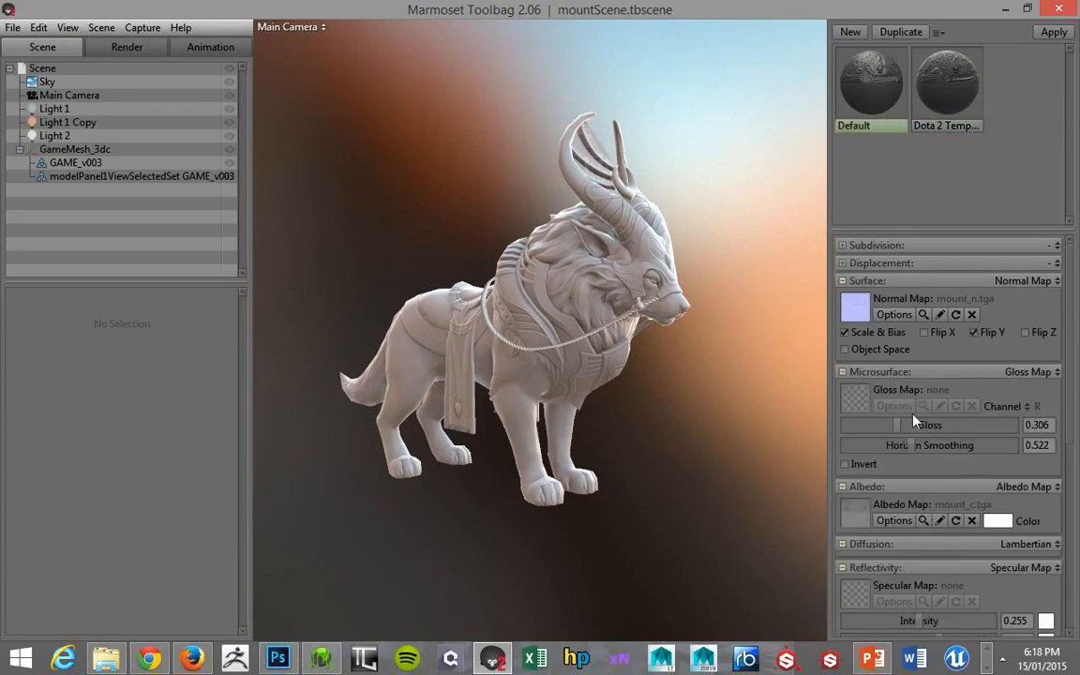
click(939, 111)
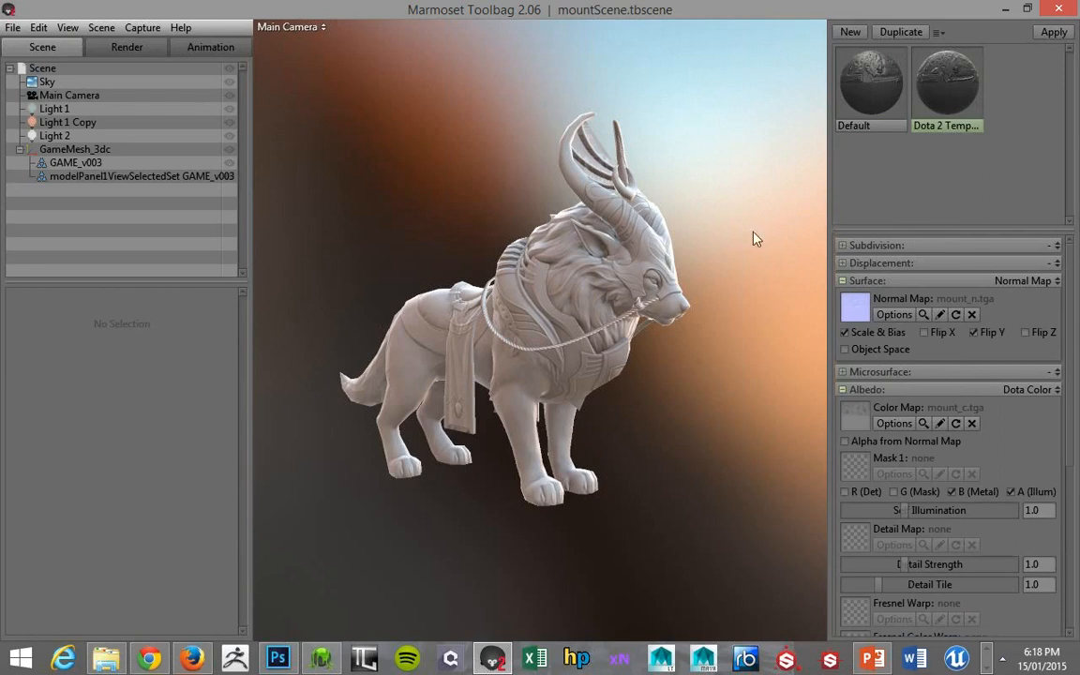
View the mount from its other side and review the preset materials and the Dota 2 Template's map slots
drag(723, 227, 750, 227)
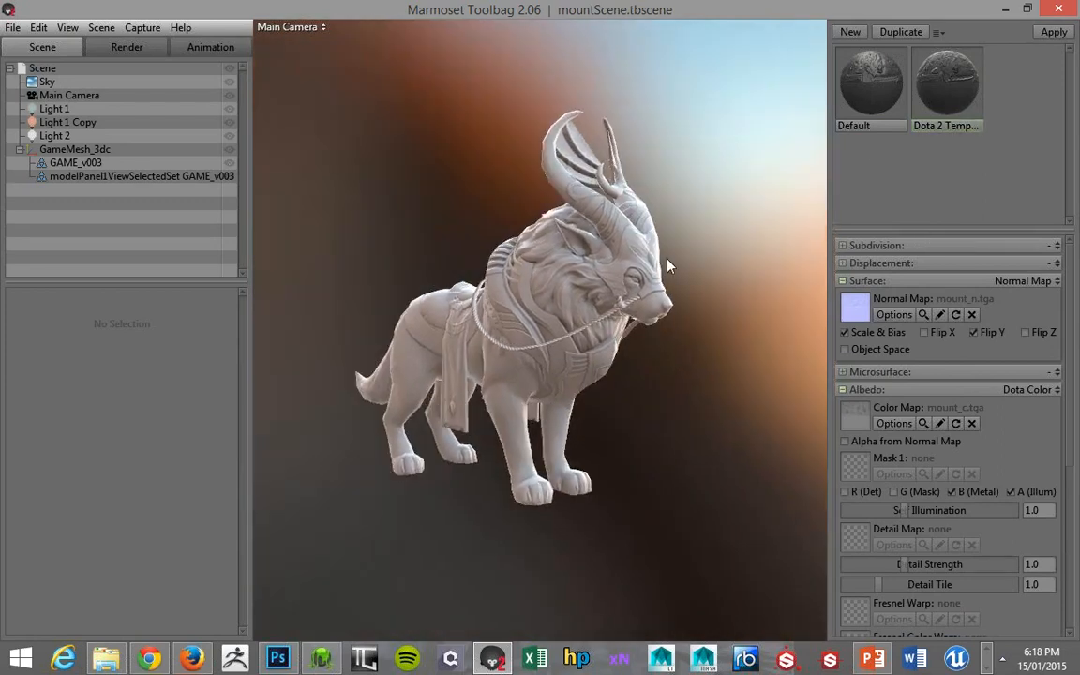
drag(704, 293, 641, 170)
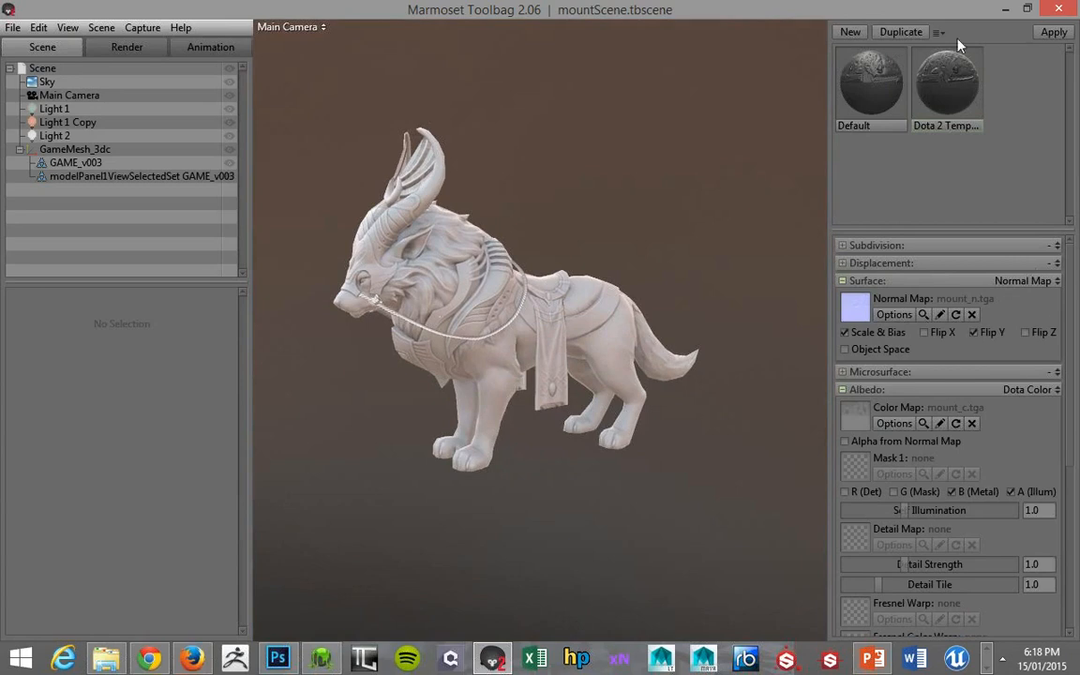
click(939, 32)
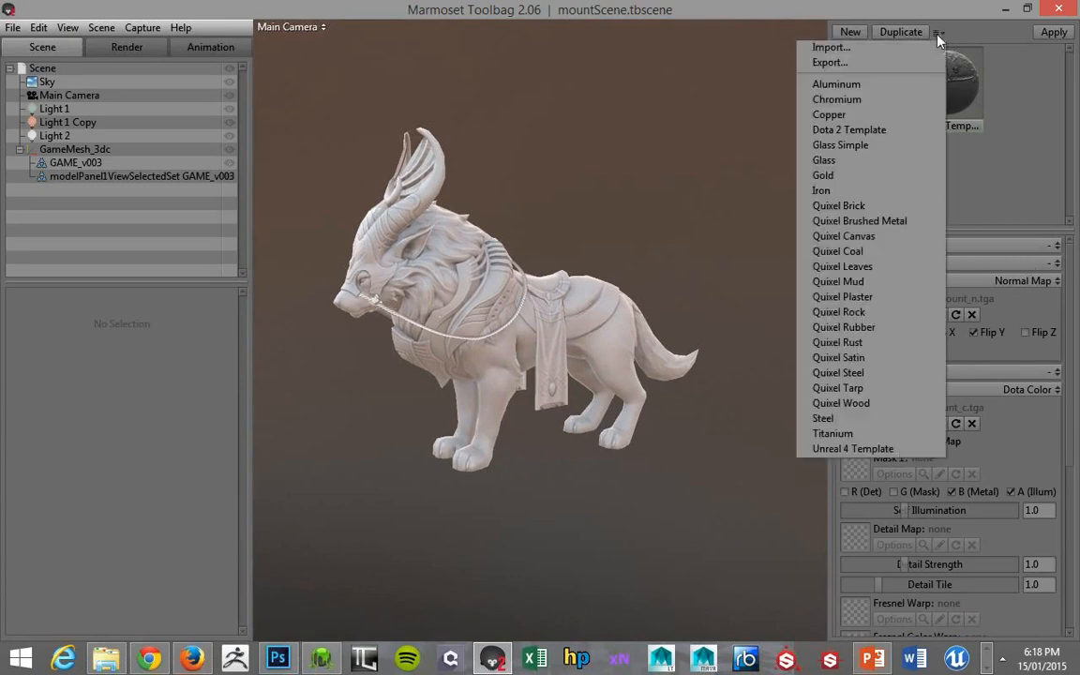
click(972, 86)
click(966, 103)
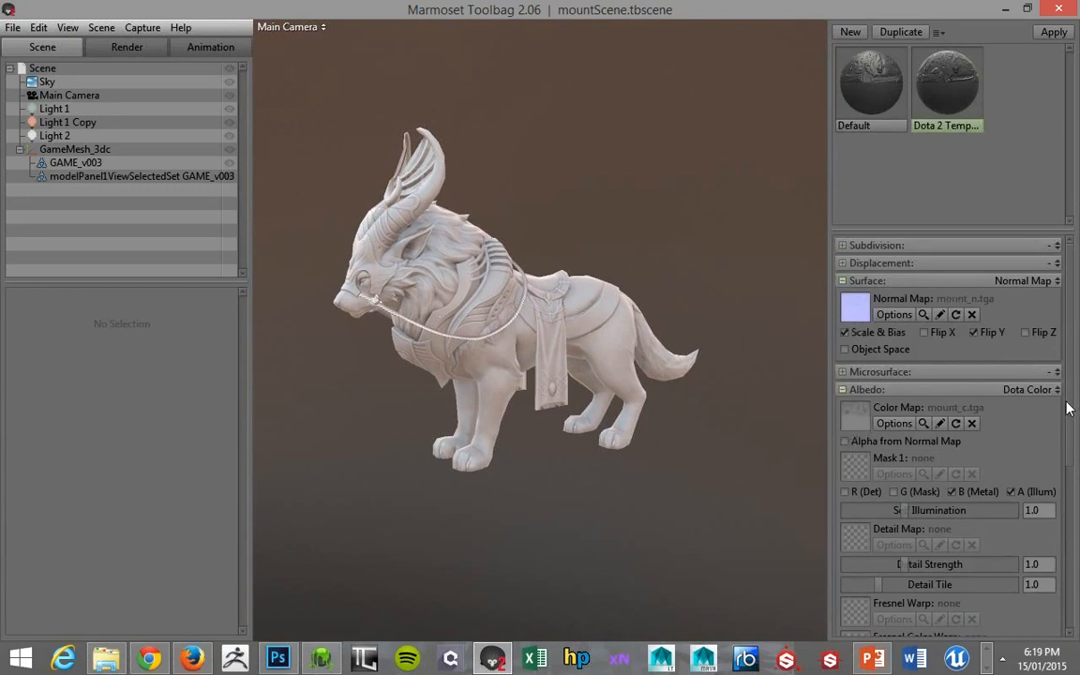
scroll(1067, 407, down, 3)
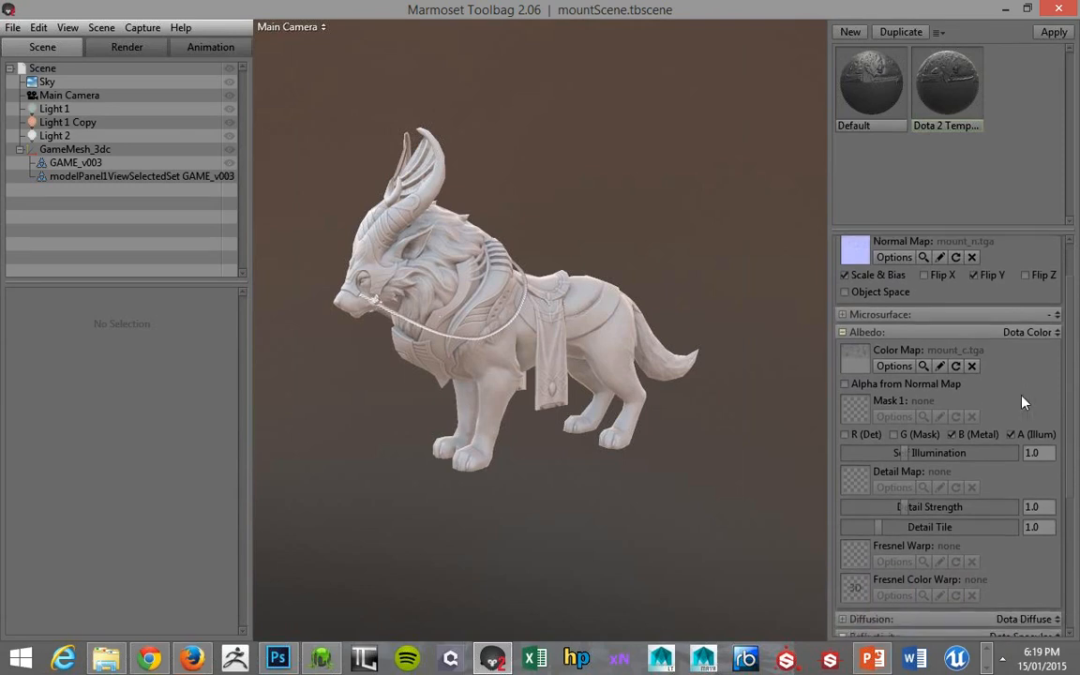
Switch to PowerPoint and bring the Color, Normal, Mask 1 and Mask 2 channel chart on slide 6 into view
click(874, 657)
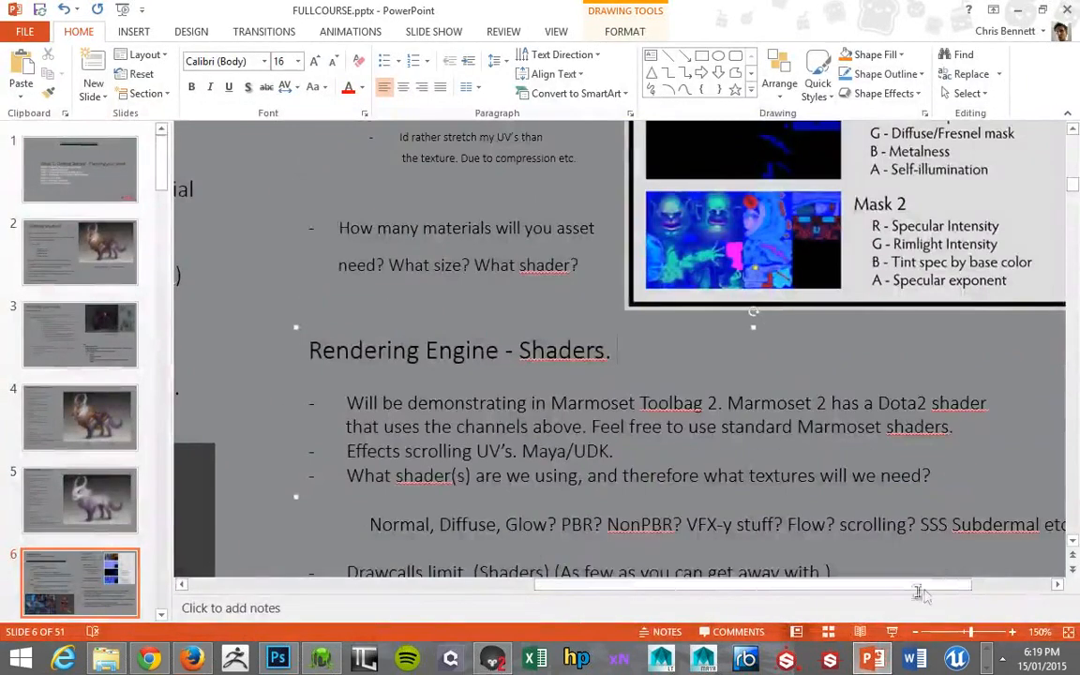
drag(949, 590, 1005, 588)
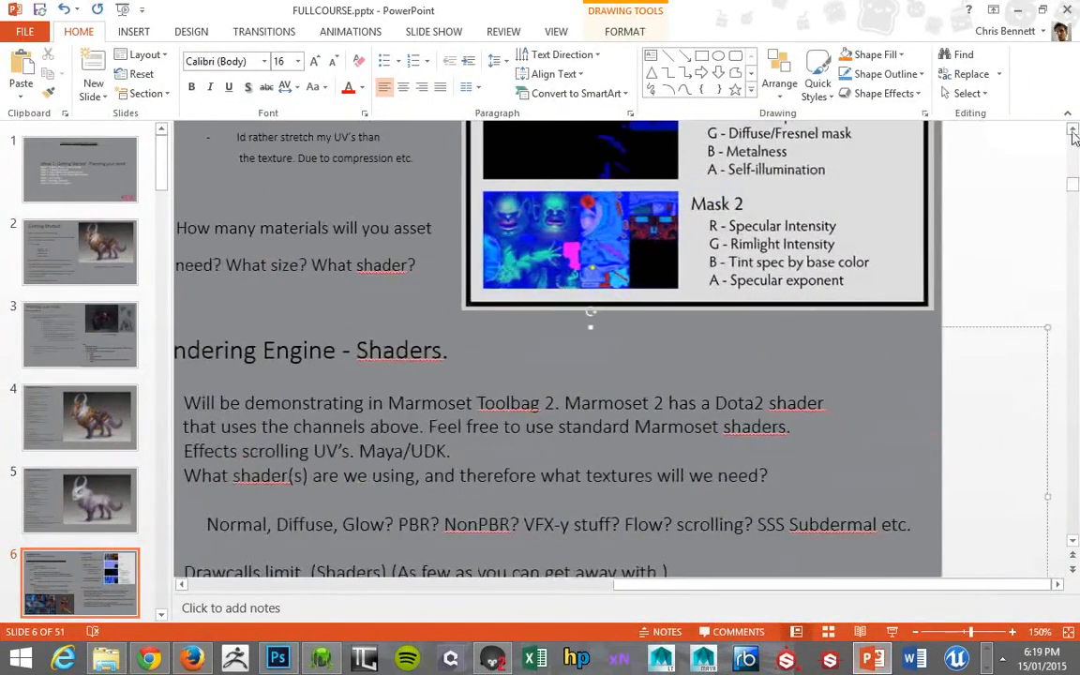
click(1072, 131)
drag(1073, 131, 1073, 132)
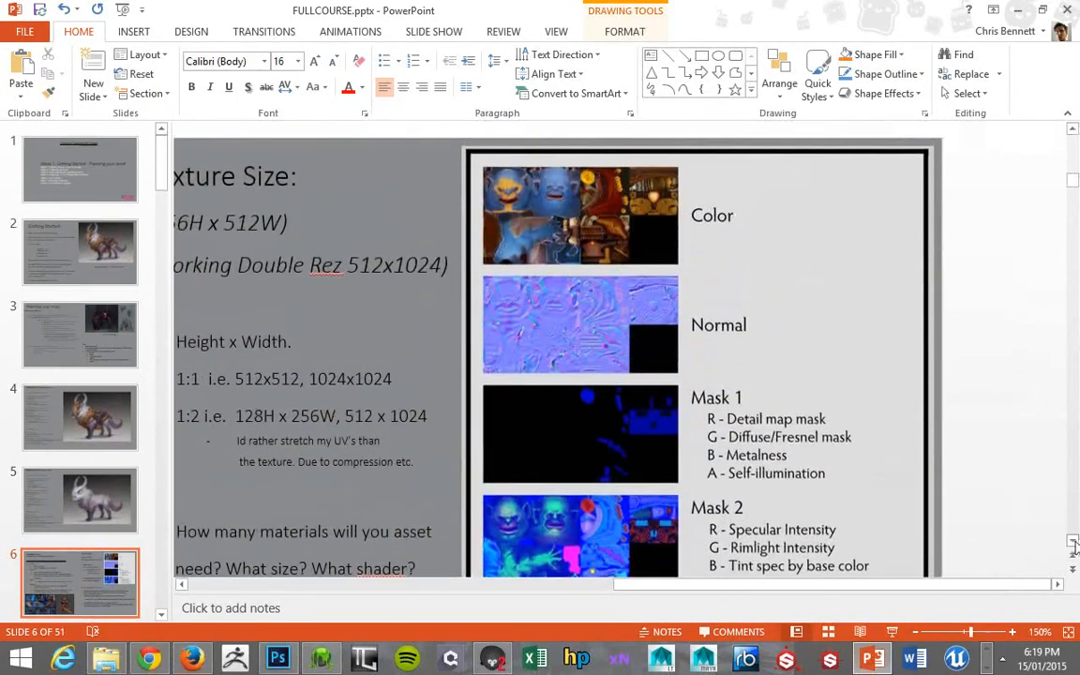
drag(1074, 547, 1074, 547)
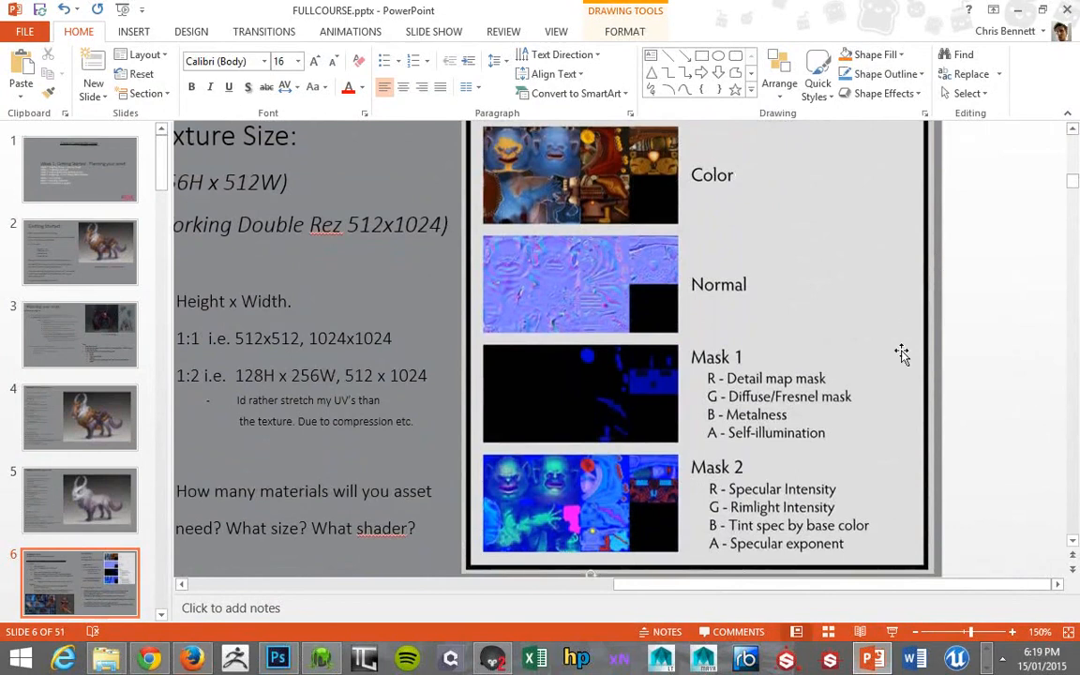